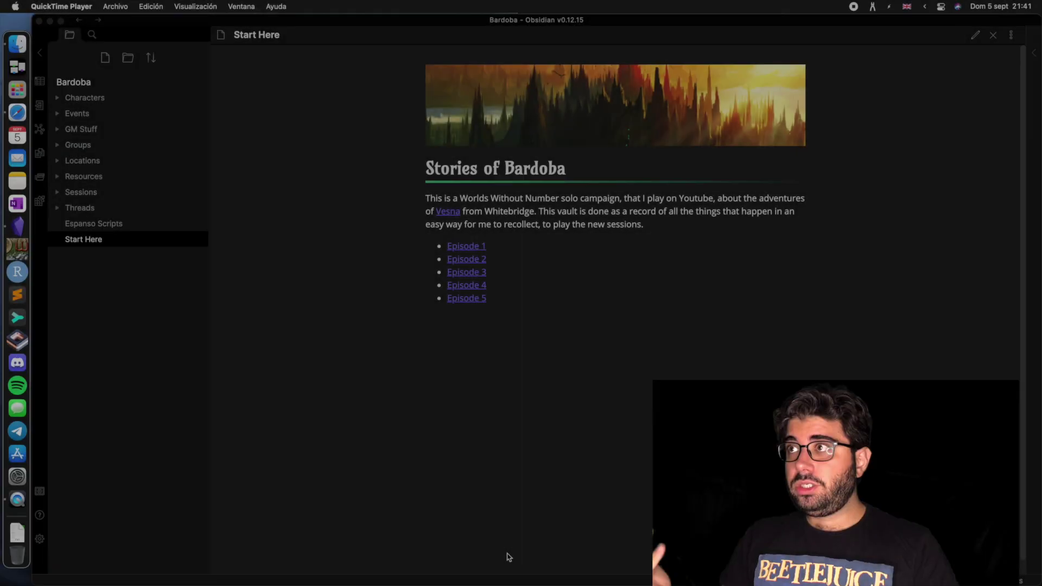
# Open Vesna's note from the Start Here page and look through the whole character sheet.
pyautogui.click(508, 557)
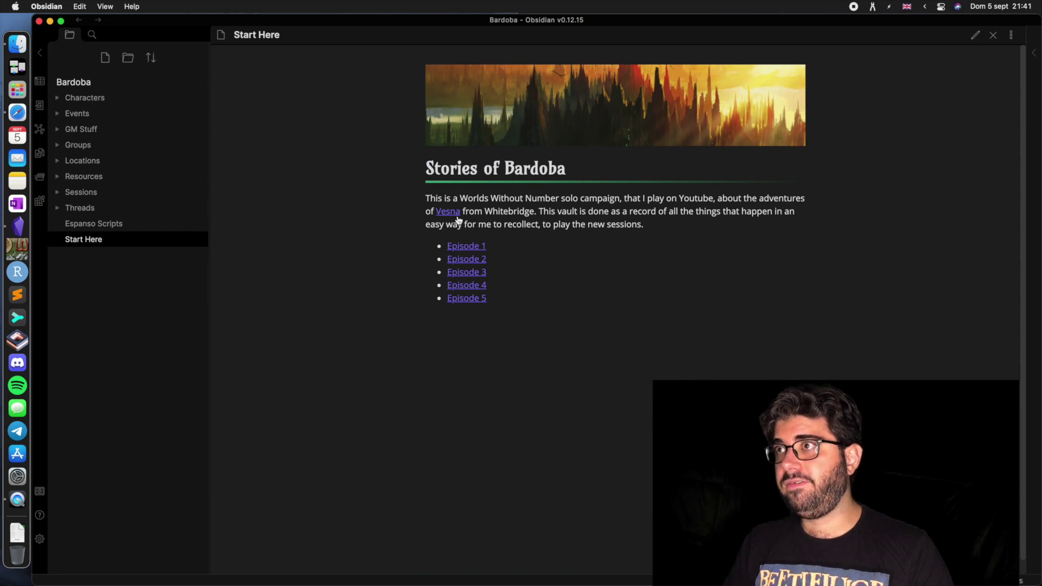
pyautogui.moveTo(455, 216)
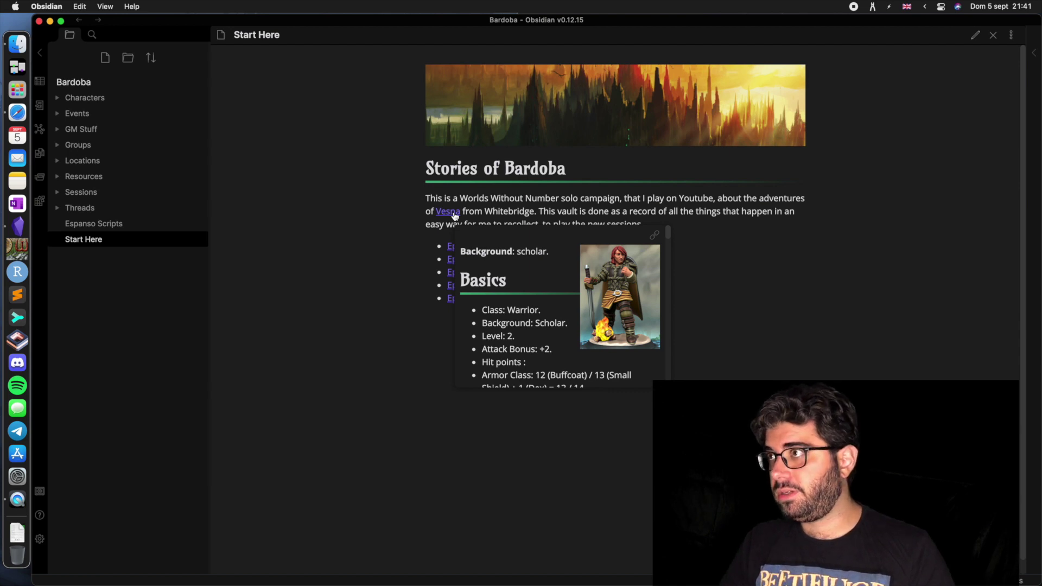
pyautogui.click(456, 217)
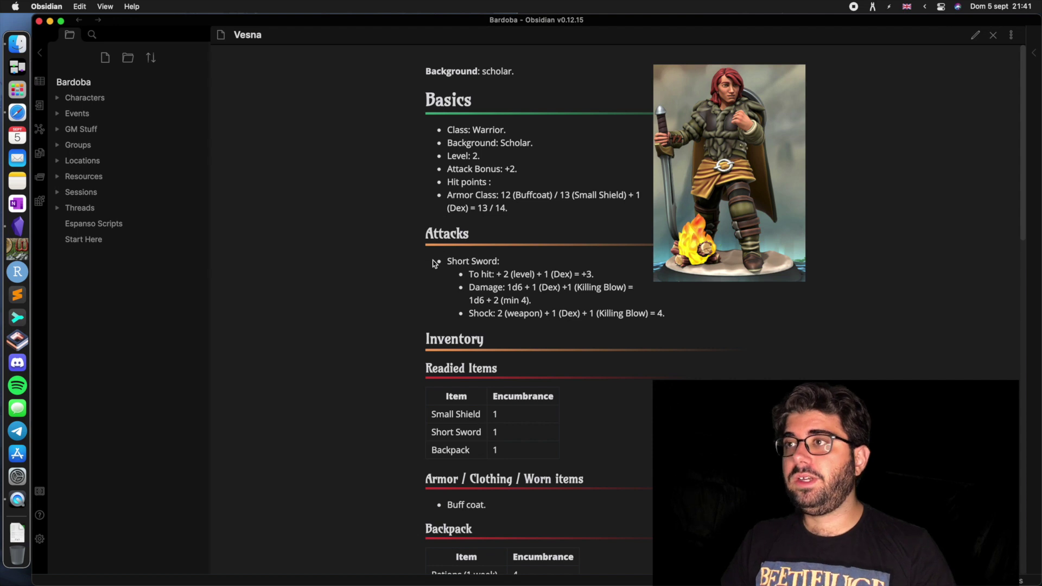
pyautogui.scroll(-10, 432, 286)
pyautogui.scroll(-12, 432, 283)
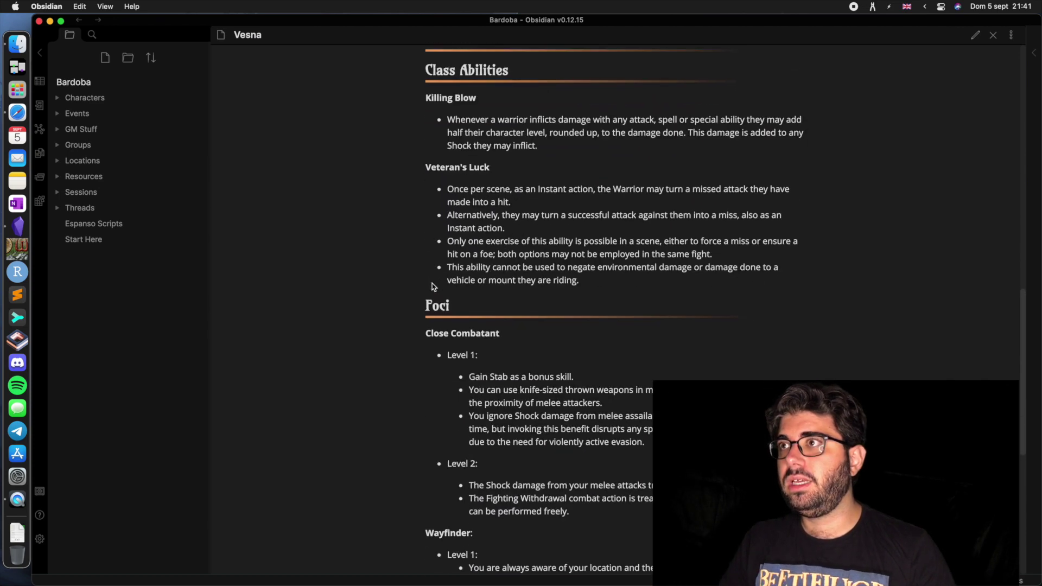
pyautogui.scroll(-4, 433, 283)
pyautogui.scroll(20, 432, 283)
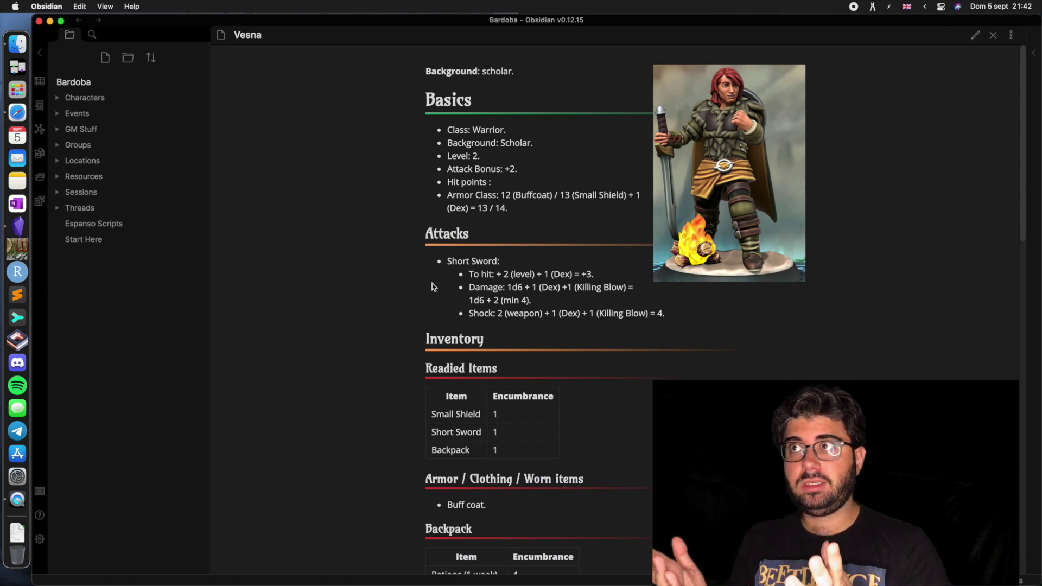
# Unfold the Statistics and Skills sections in the source of Vesna's note and return it to the reading view.
pyautogui.press('super+e')
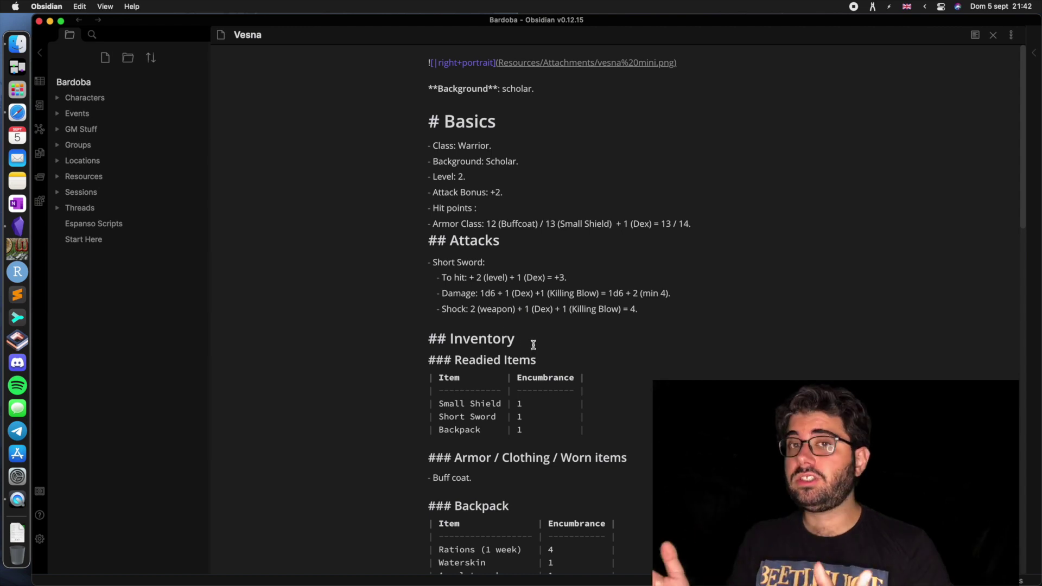
pyautogui.scroll(-1, 561, 347)
pyautogui.scroll(-6, 560, 347)
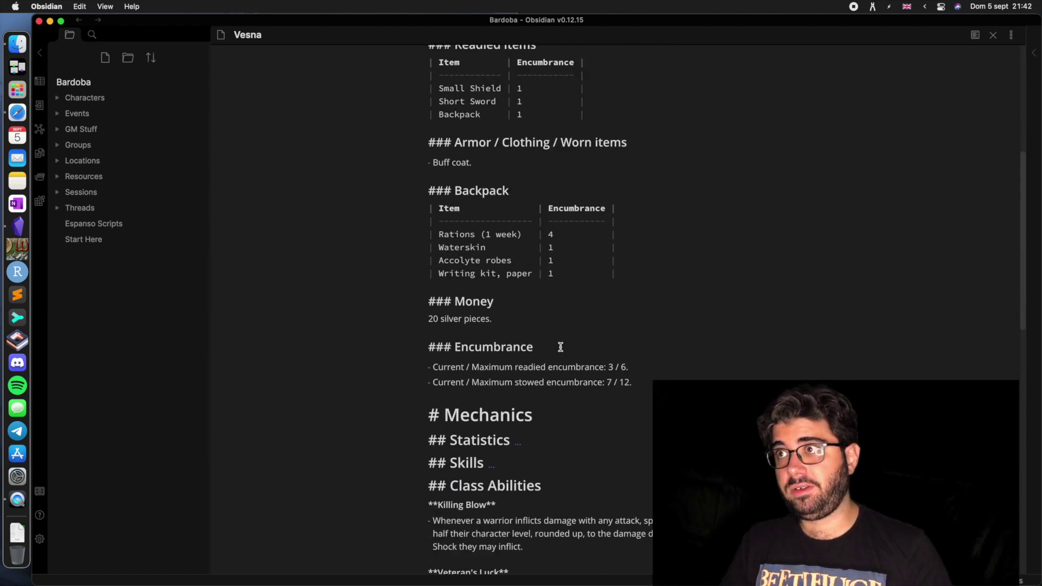
pyautogui.scroll(1, 561, 347)
pyautogui.scroll(-2, 543, 375)
pyautogui.click(518, 396)
pyautogui.scroll(-4, 516, 398)
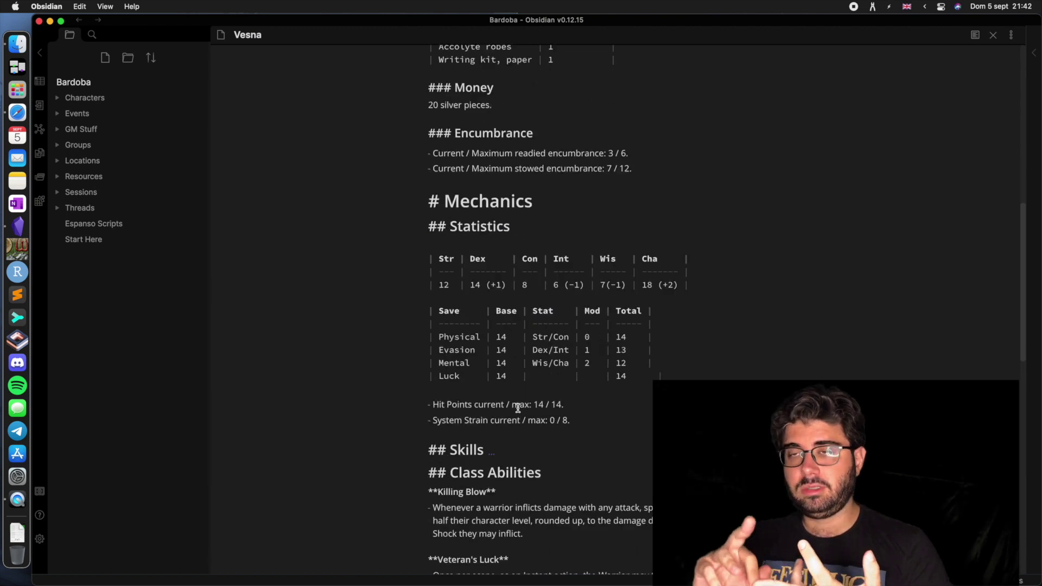
pyautogui.click(497, 395)
pyautogui.press('super+e')
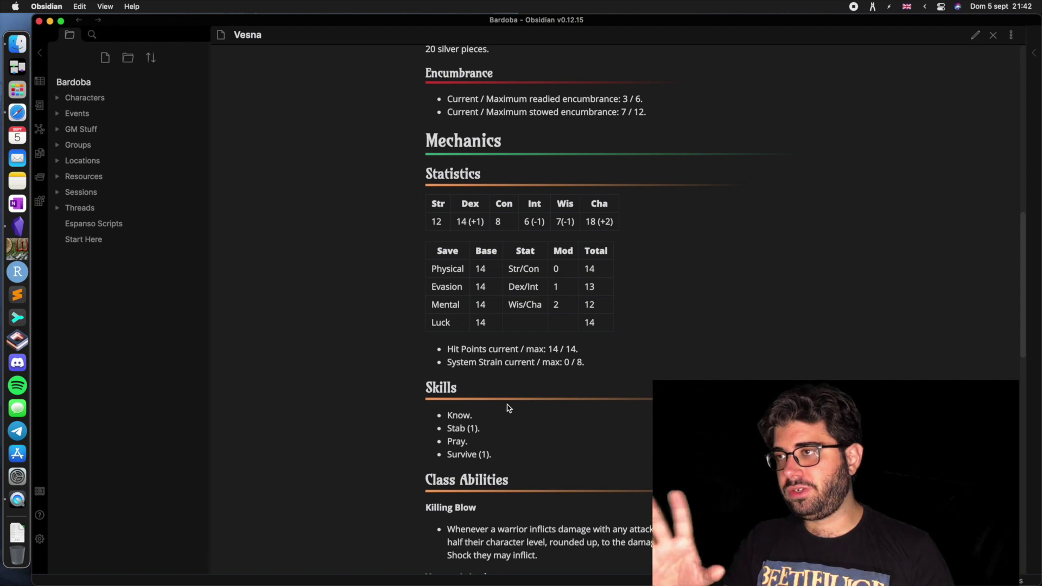
pyautogui.scroll(1, 508, 407)
pyautogui.scroll(15, 508, 405)
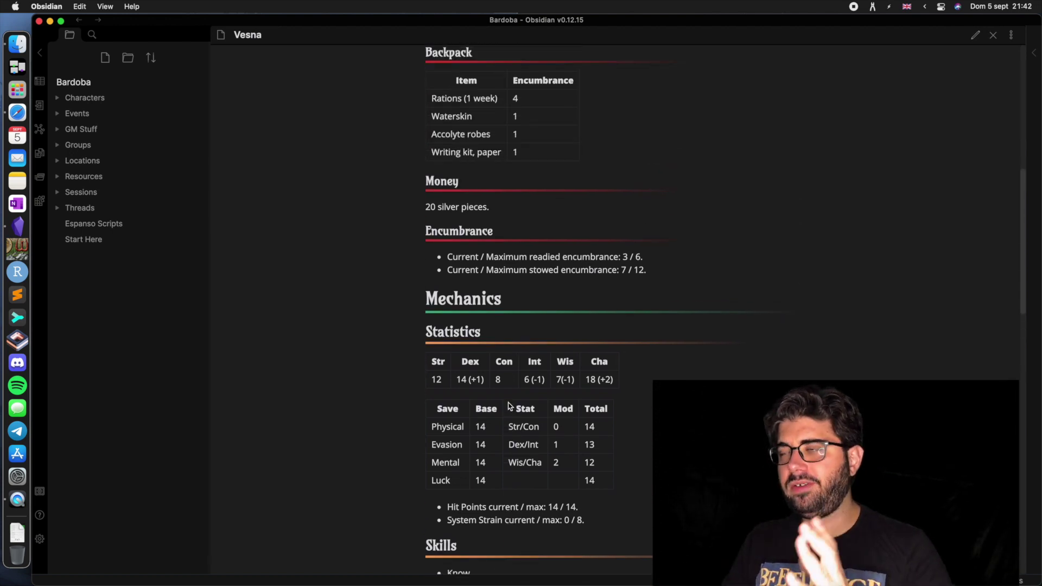
pyautogui.scroll(9, 510, 406)
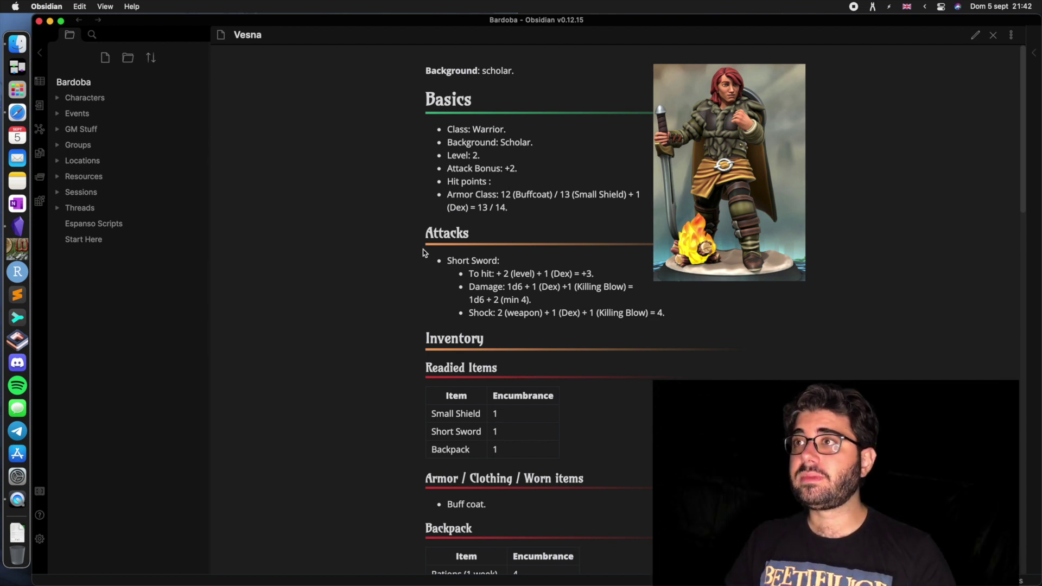
# Return to the Start Here page, open Episode 1 and follow its link to the Whitebridge location note.
pyautogui.press('super+alt+Left')
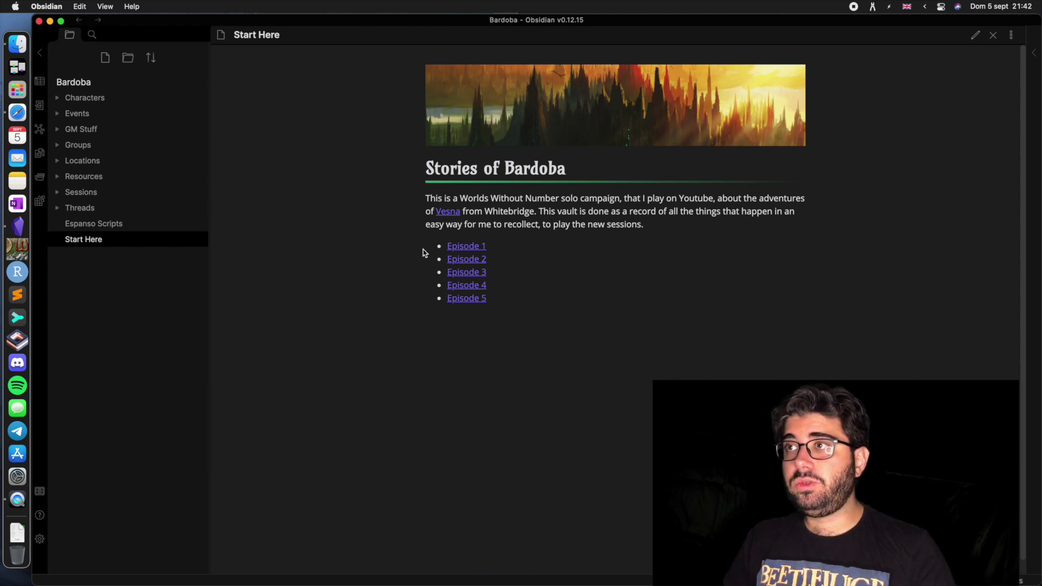
pyautogui.click(480, 248)
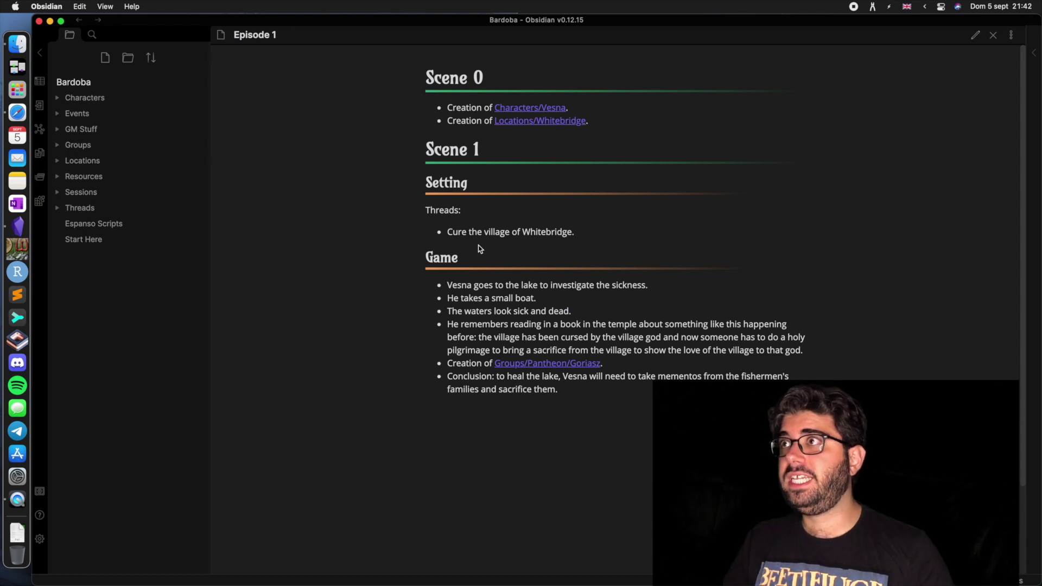
pyautogui.click(554, 122)
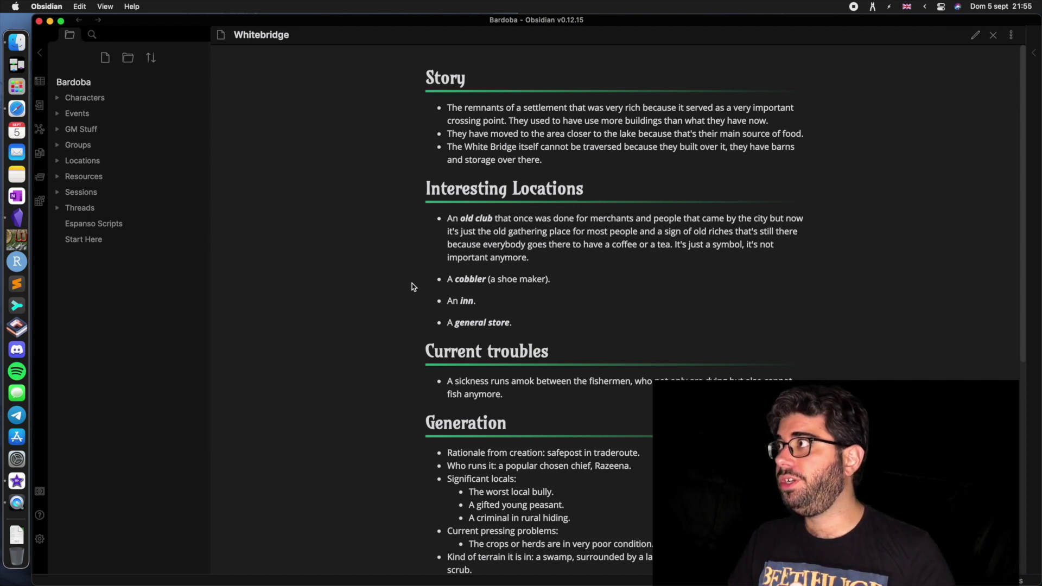
# Show the linked mentions of the Vesna note from the Characters folder and open the graph view.
pyautogui.click(1034, 53)
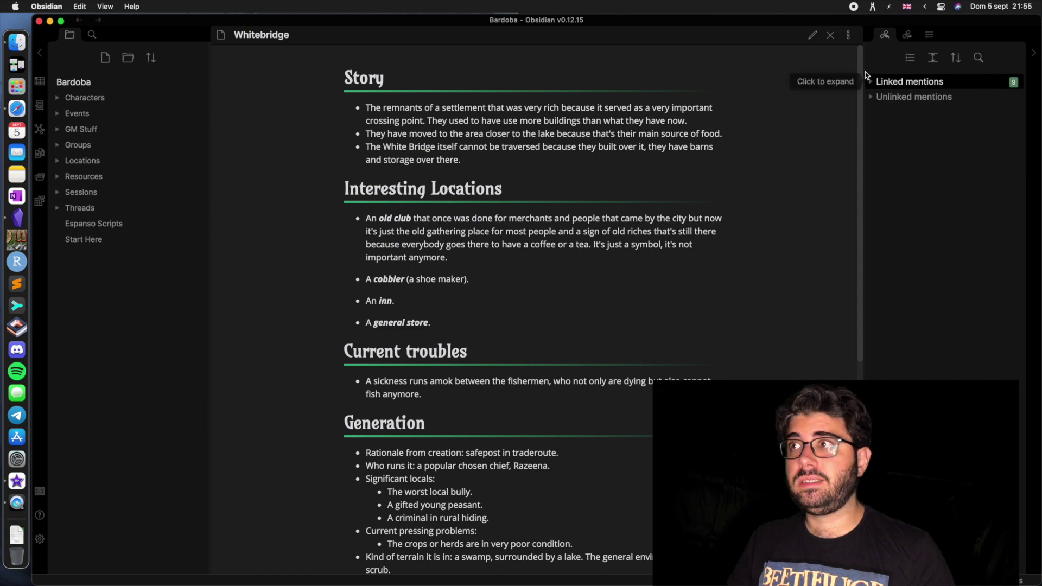
pyautogui.click(76, 99)
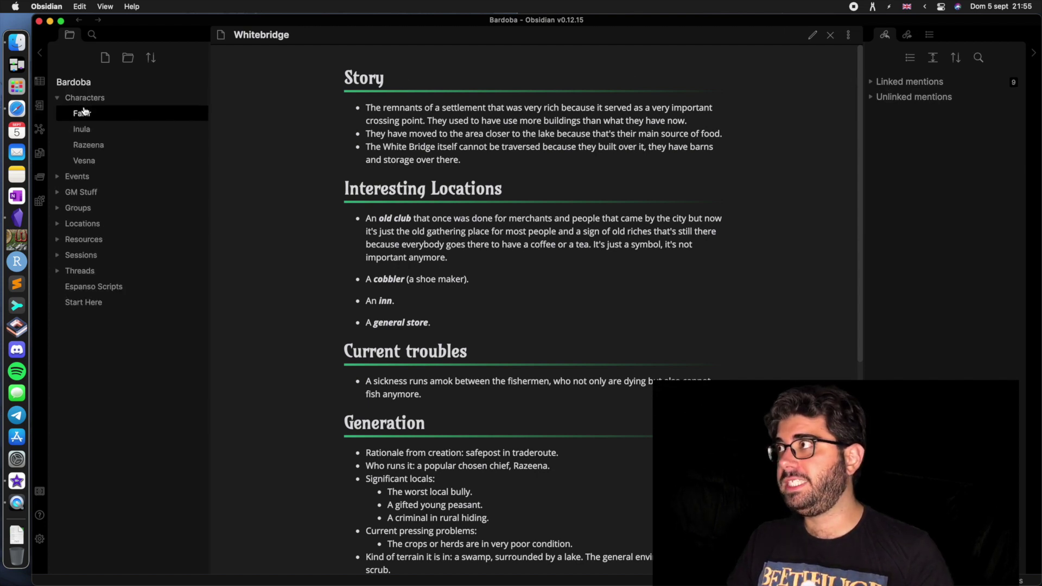
pyautogui.click(89, 163)
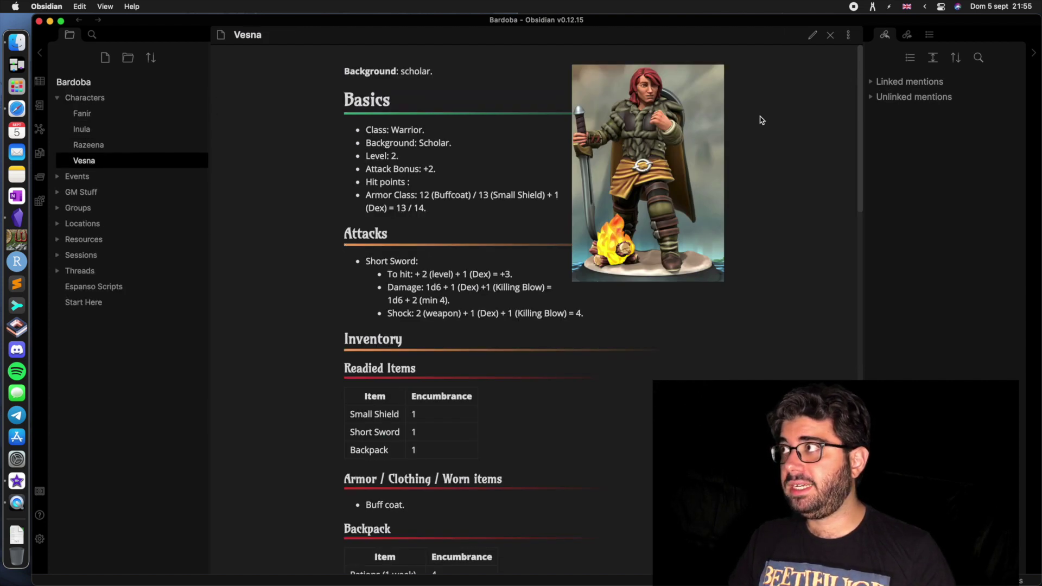
pyautogui.click(898, 82)
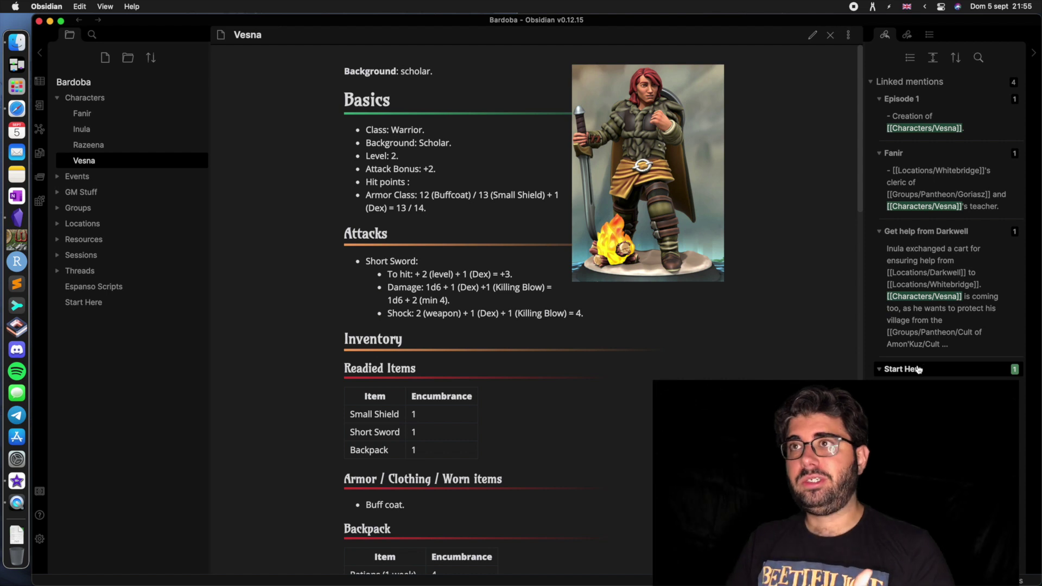
pyautogui.click(41, 136)
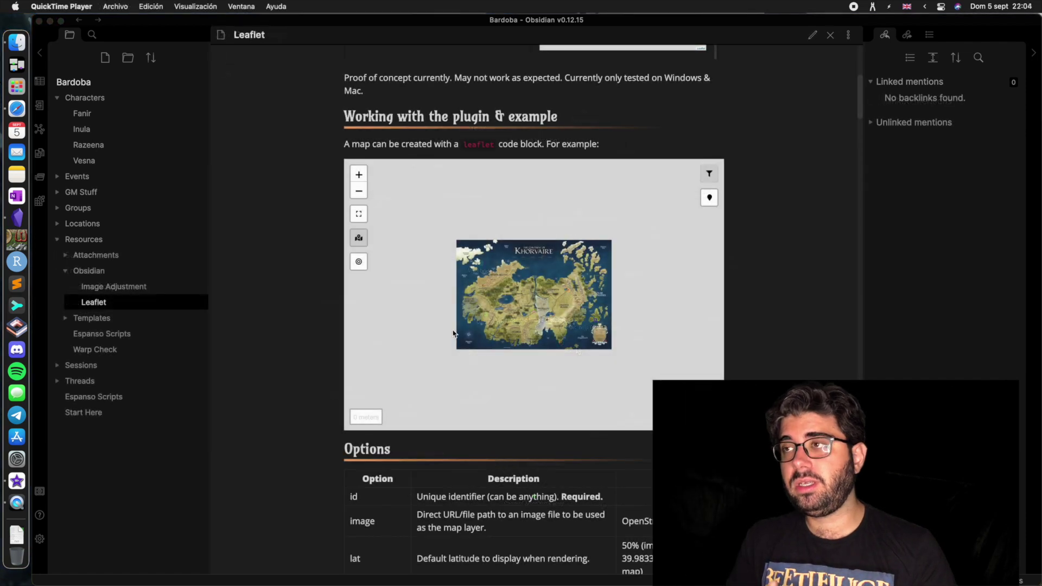
# Place a marker beside Lathleer in Aundair on the Leaflet example map and another between Passage and Bluevine.
pyautogui.click(362, 177)
pyautogui.click(361, 180)
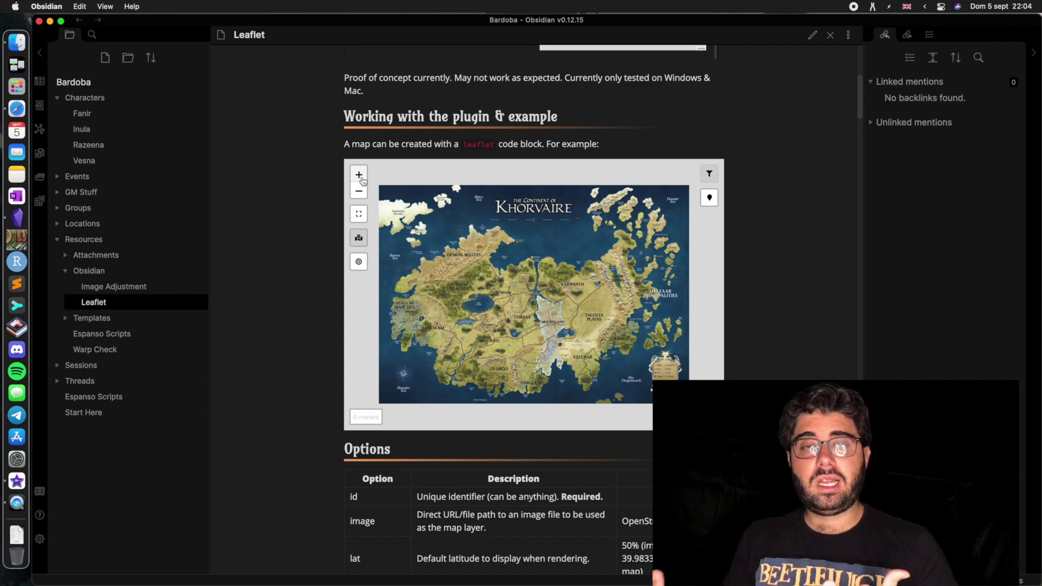
pyautogui.click(361, 179)
pyautogui.moveTo(369, 182); pyautogui.dragTo(411, 180)
pyautogui.click(358, 176)
pyautogui.click(361, 175)
pyautogui.click(361, 176)
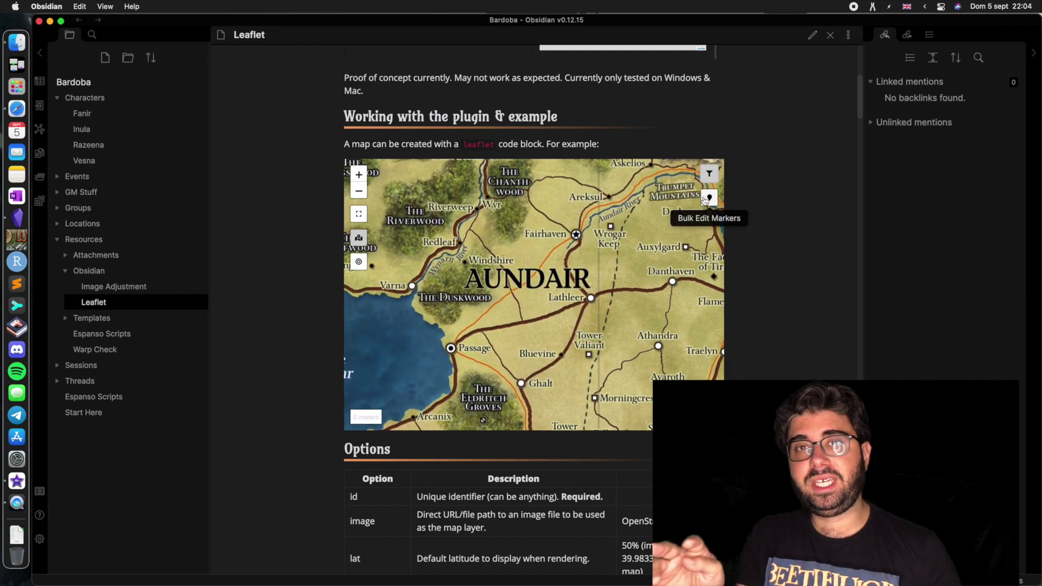
pyautogui.rightClick(560, 309)
pyautogui.click(586, 338)
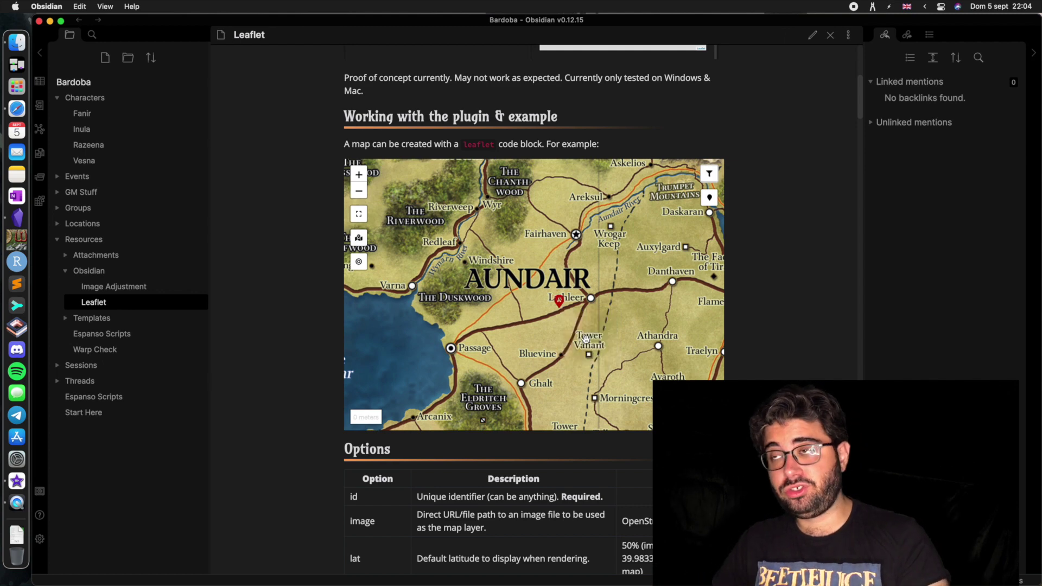
pyautogui.rightClick(486, 335)
pyautogui.click(520, 379)
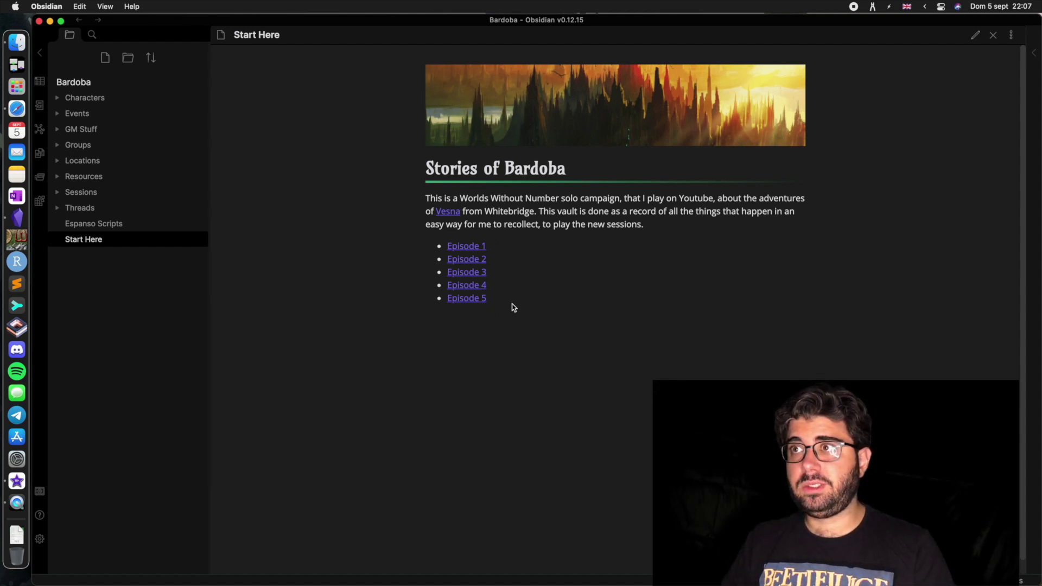
# Examine the Dataview queries in Start Here and the GM Stuff Characters list, and compare the rendered list with the Characters folder.
pyautogui.press('super+e')
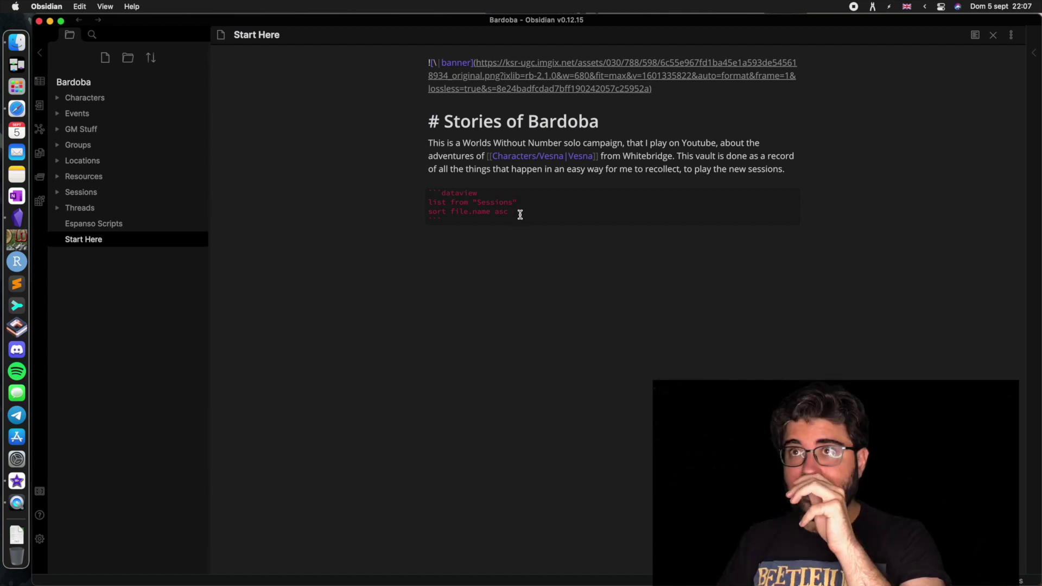
pyautogui.click(112, 133)
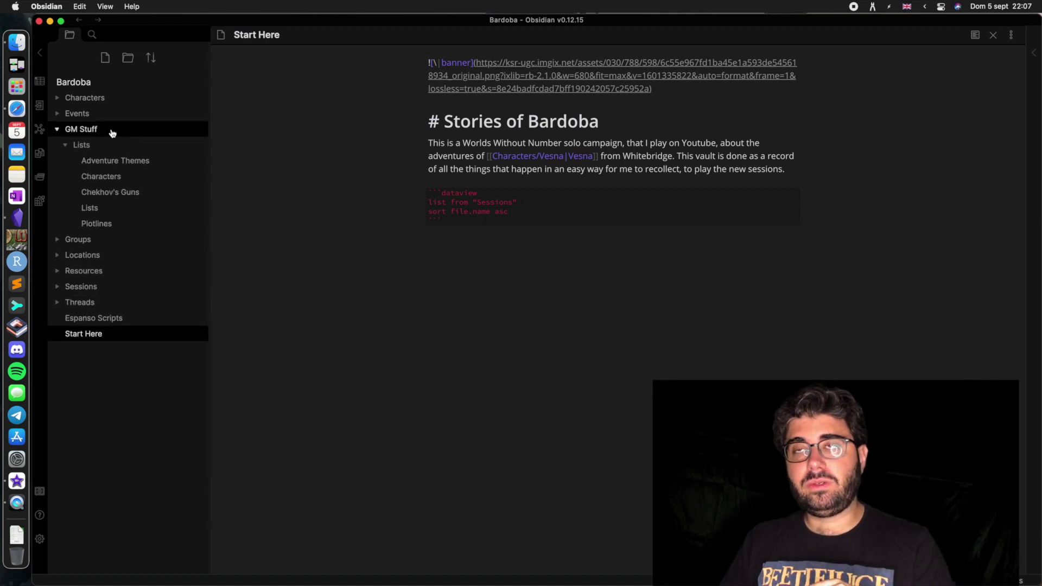
pyautogui.click(120, 176)
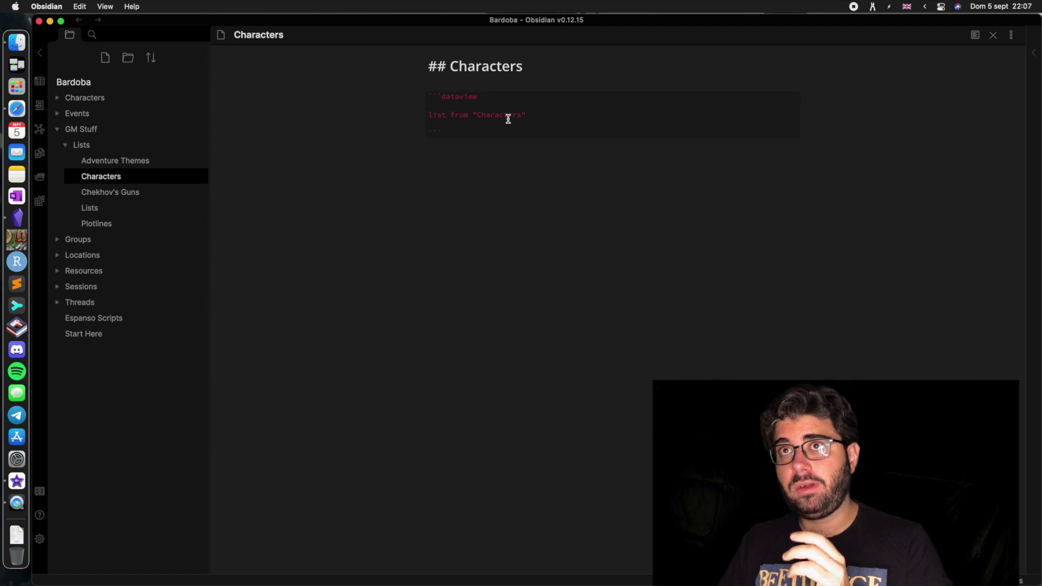
pyautogui.press('super+e')
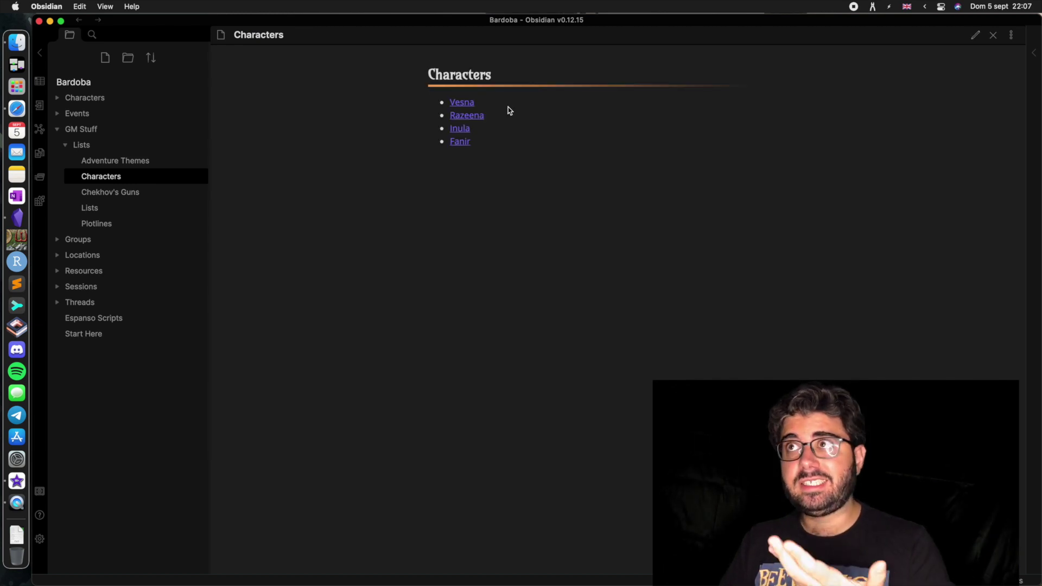
pyautogui.click(153, 102)
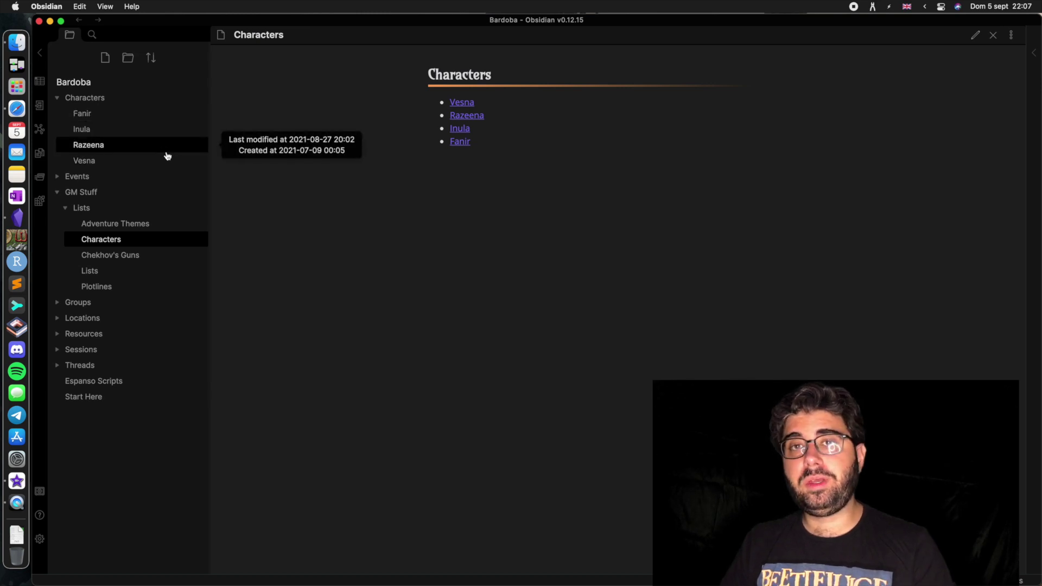
# Check the Plotlines list's Dataview source and rendered links, and open the plotline "Help cleanse the village of Whitebridge".
pyautogui.click(160, 284)
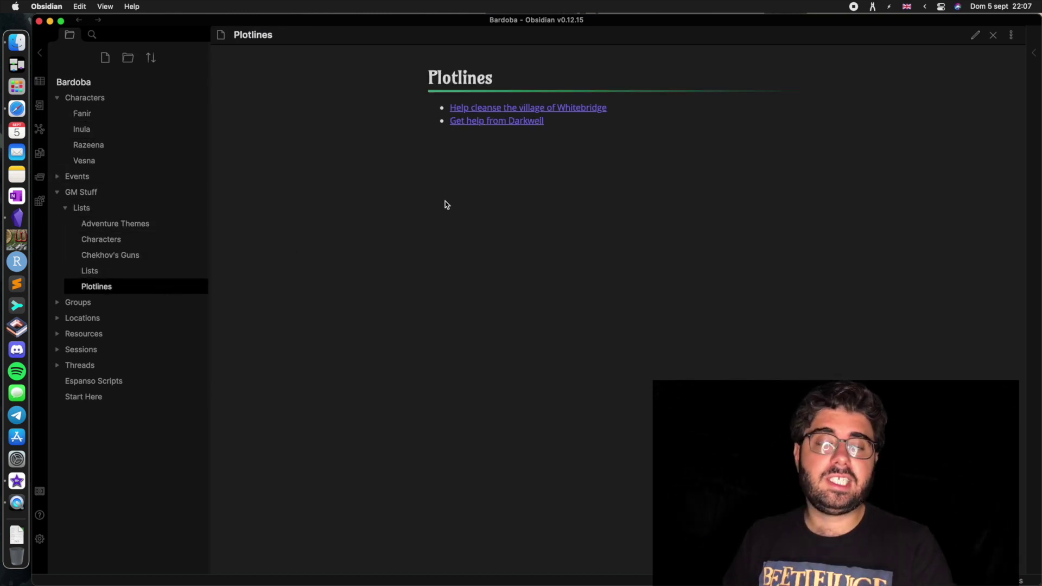
pyautogui.press('super+e')
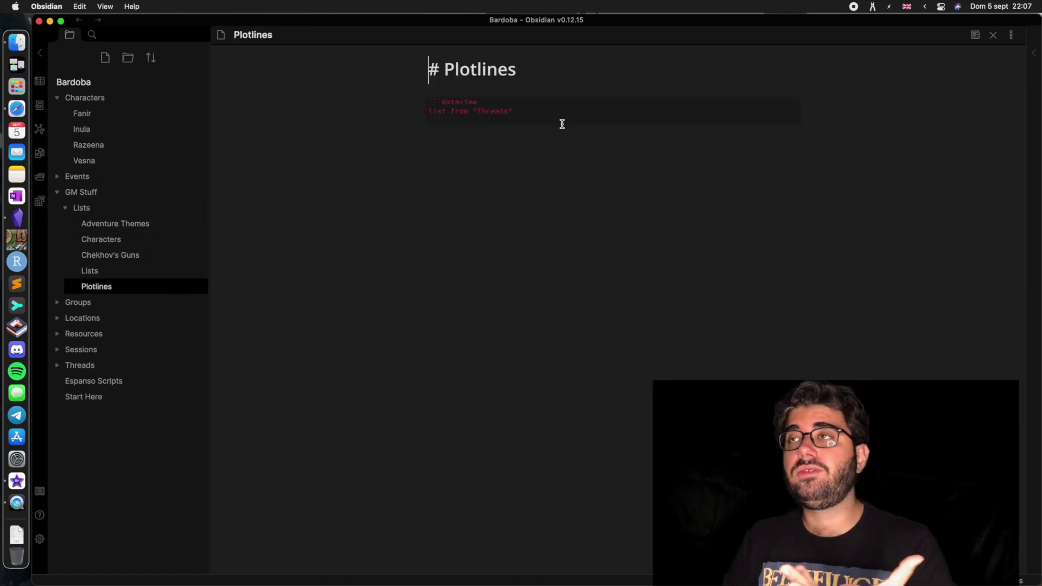
pyautogui.press('super+e')
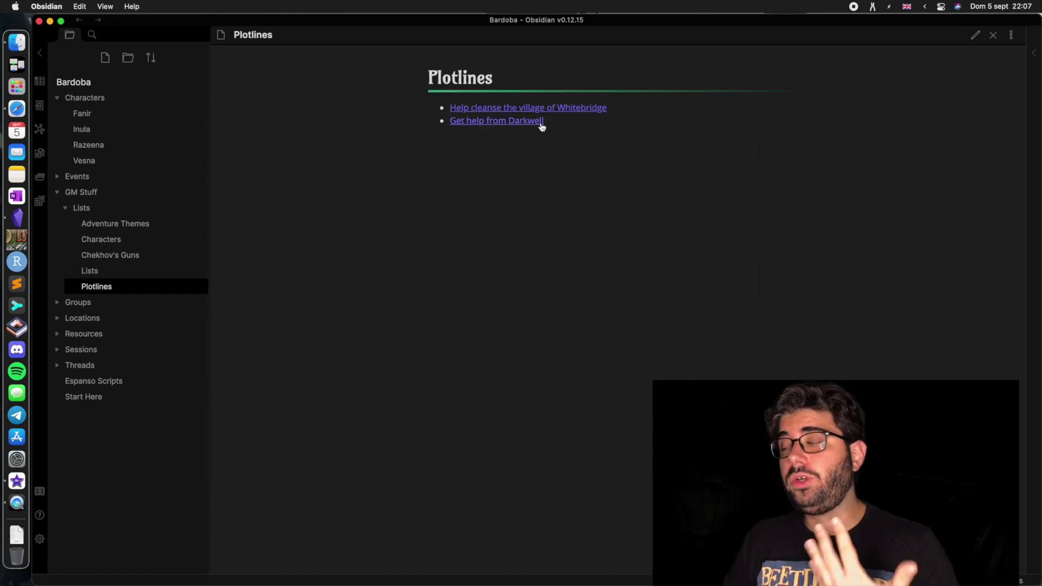
pyautogui.moveTo(576, 114)
pyautogui.click(577, 108)
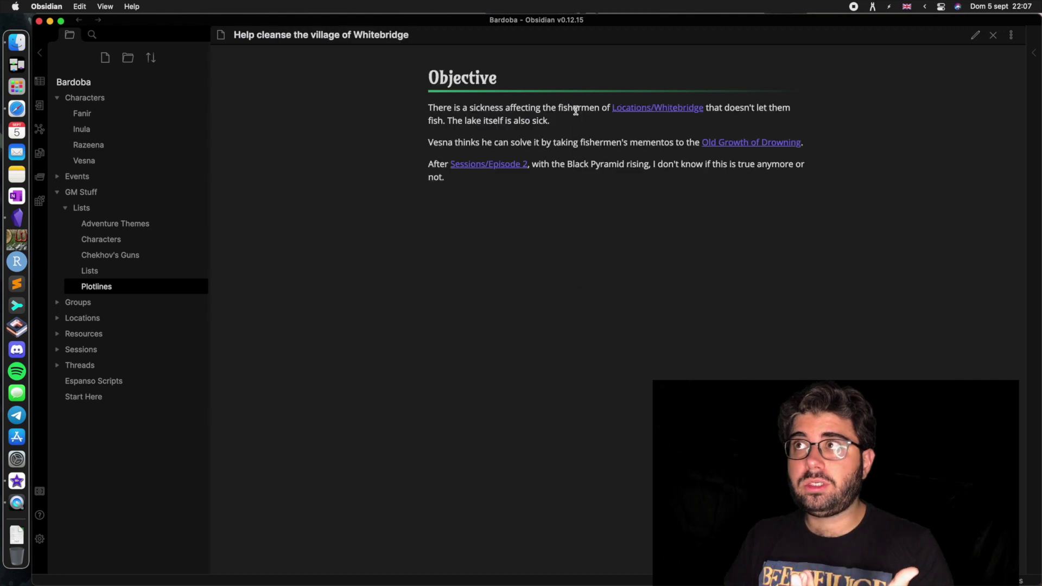
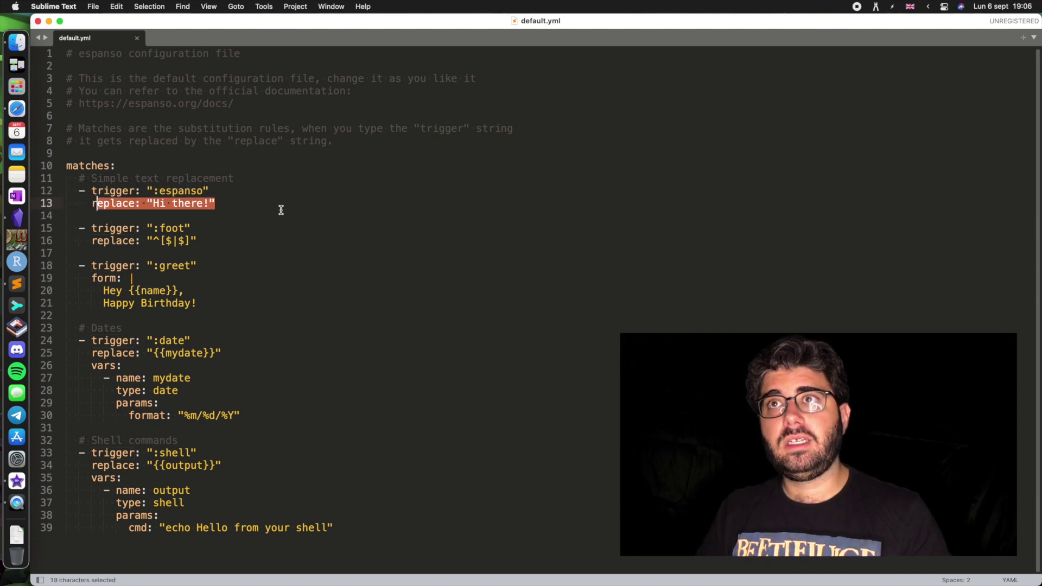
# In Sublime Text, try out the ":espanso" trigger in a new empty file.
pyautogui.press('Down')
pyautogui.press('super+n')
pyautogui.write(':espanso')
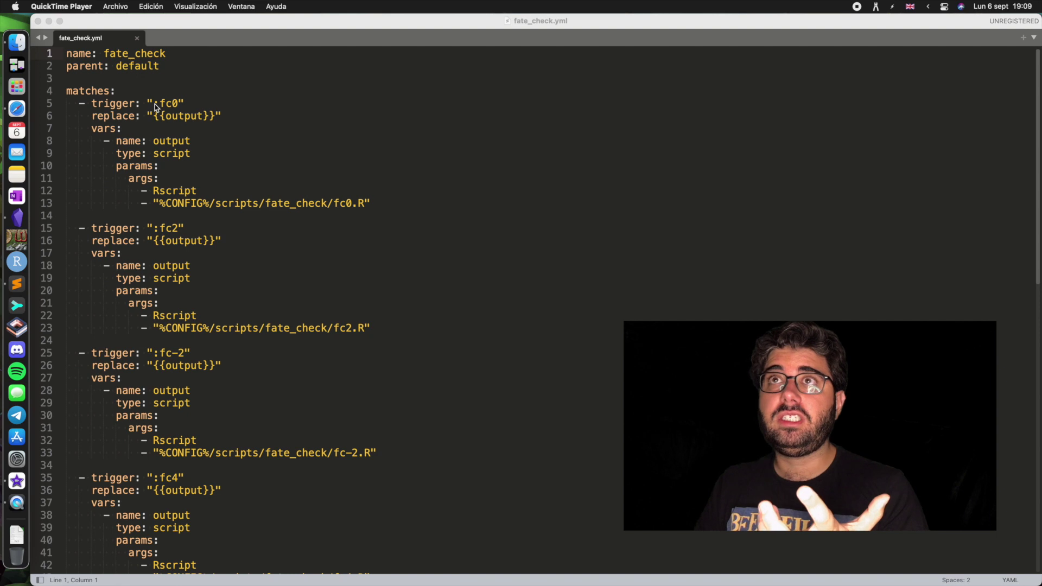
# Highlight the ":fc0" trigger text in the first match of fate_check.yml.
pyautogui.click(155, 106)
pyautogui.moveTo(155, 103); pyautogui.dragTo(179, 103)
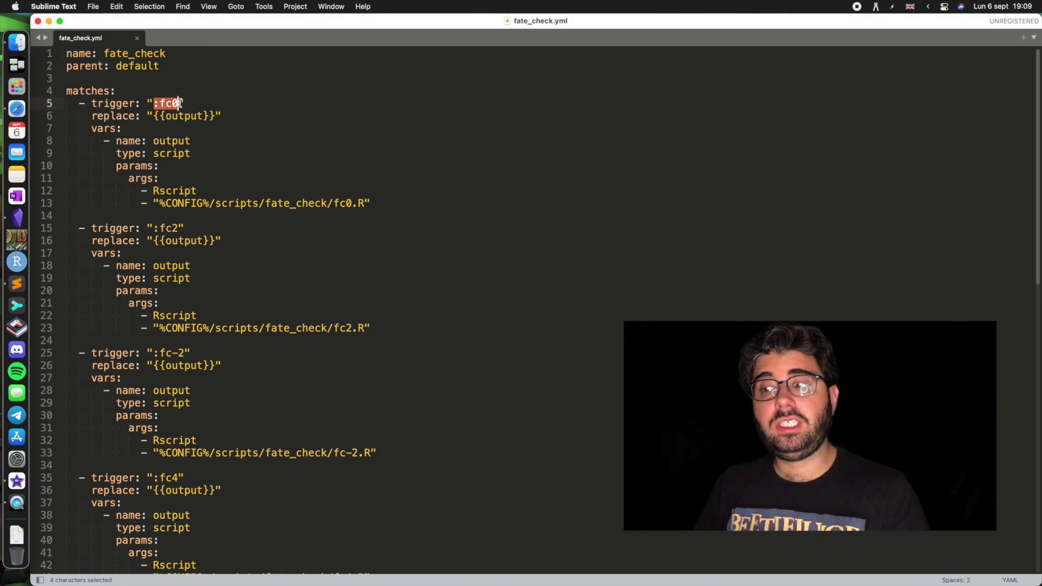
# Highlight the "Rscript" argument and the "fc0.R" script name in the ":fc0" match of fate_check.yml.
pyautogui.click(229, 141)
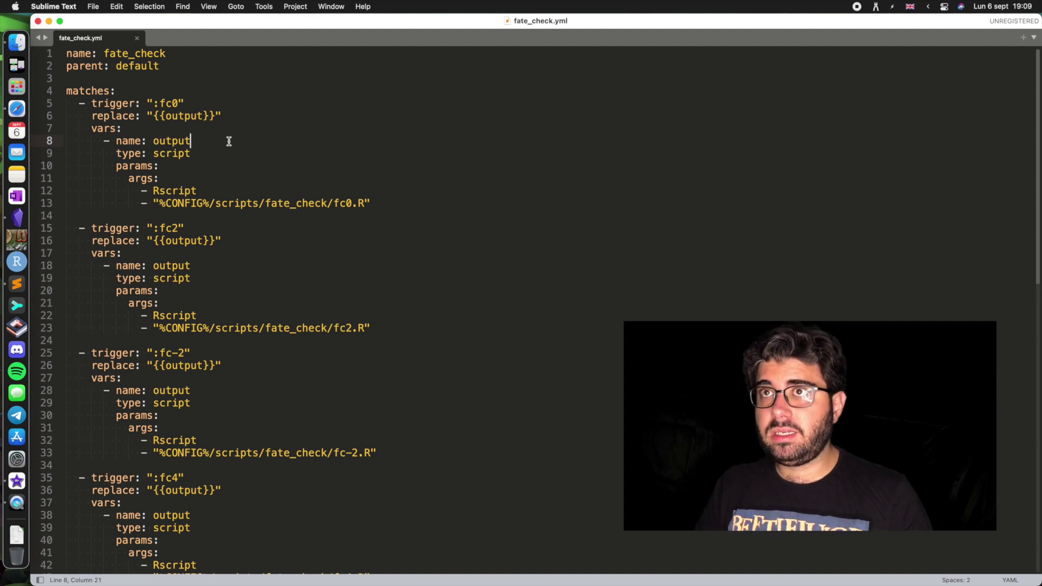
pyautogui.moveTo(199, 191); pyautogui.dragTo(153, 191)
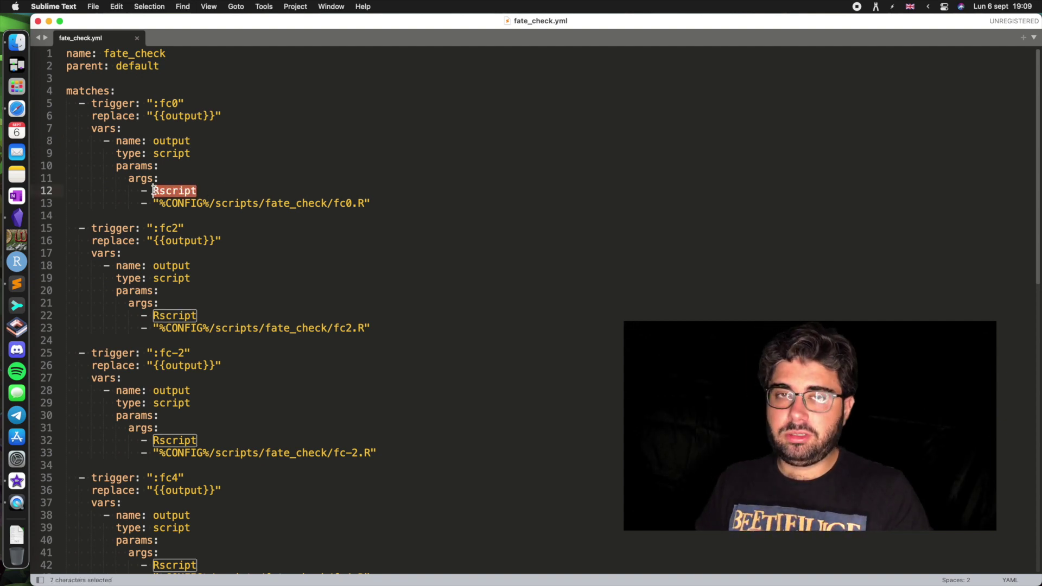
pyautogui.click(249, 187)
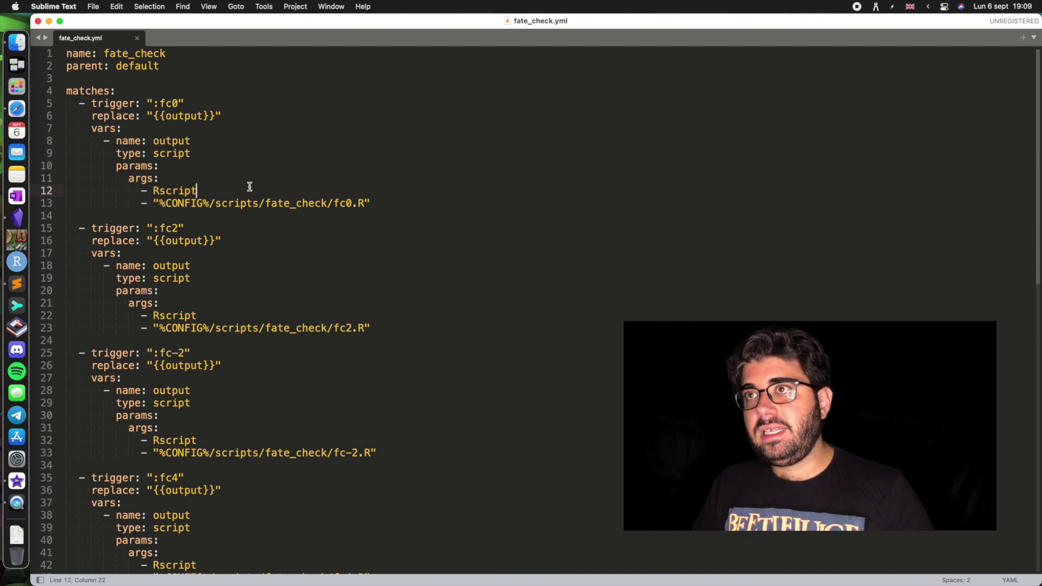
pyautogui.moveTo(333, 203); pyautogui.dragTo(359, 204)
pyautogui.click(396, 204)
# In Obsidian, open the Start Here note for editing and insert a 50/50 fate check below the Dataview block with the ":fc0" trigger.
pyautogui.press('super+Tab')
pyautogui.press('super+Tab')
pyautogui.press('super+Tab')
pyautogui.press('super+Tab')
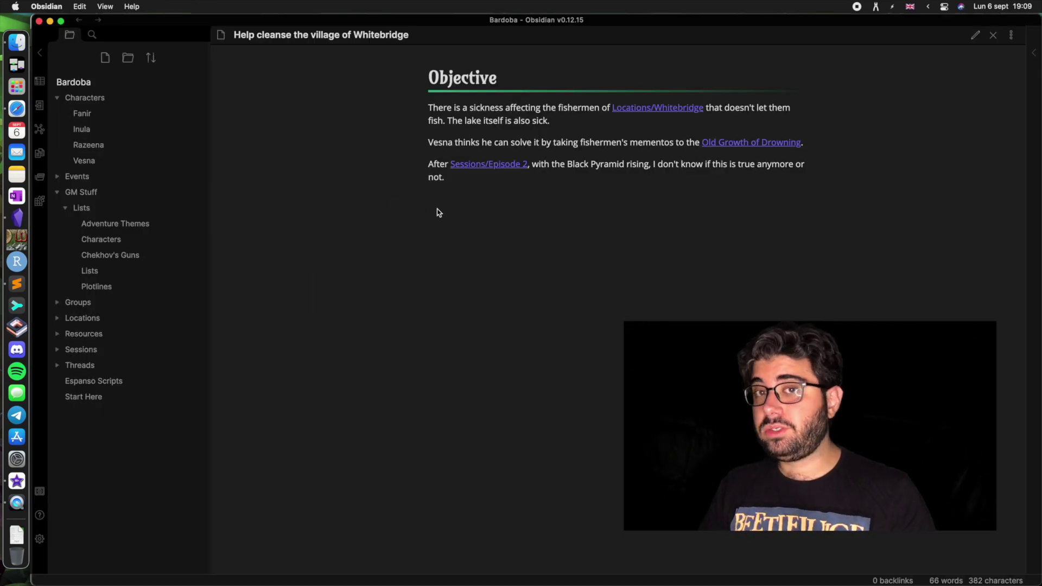
pyautogui.click(86, 397)
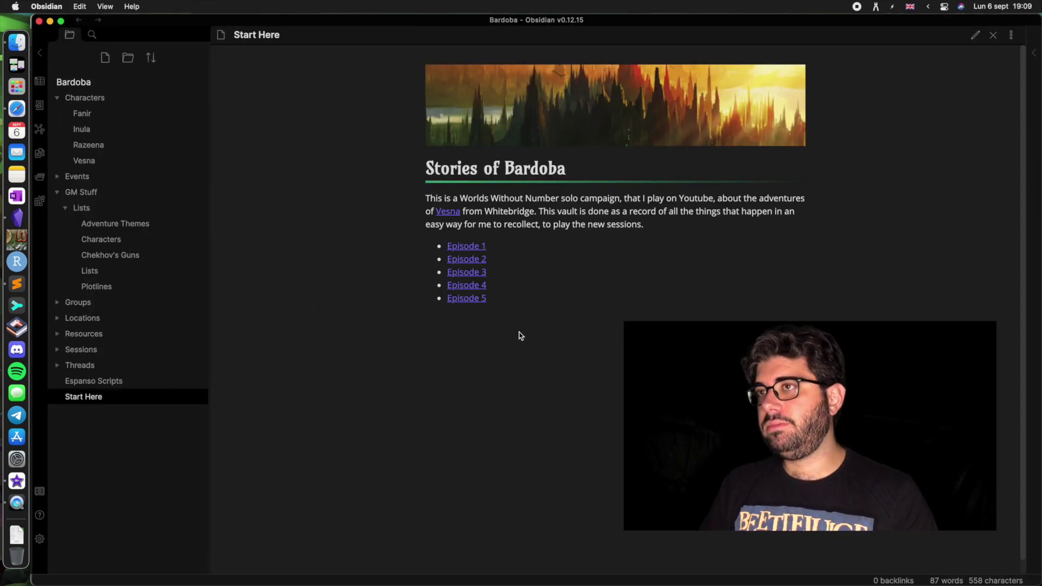
pyautogui.press('super+e')
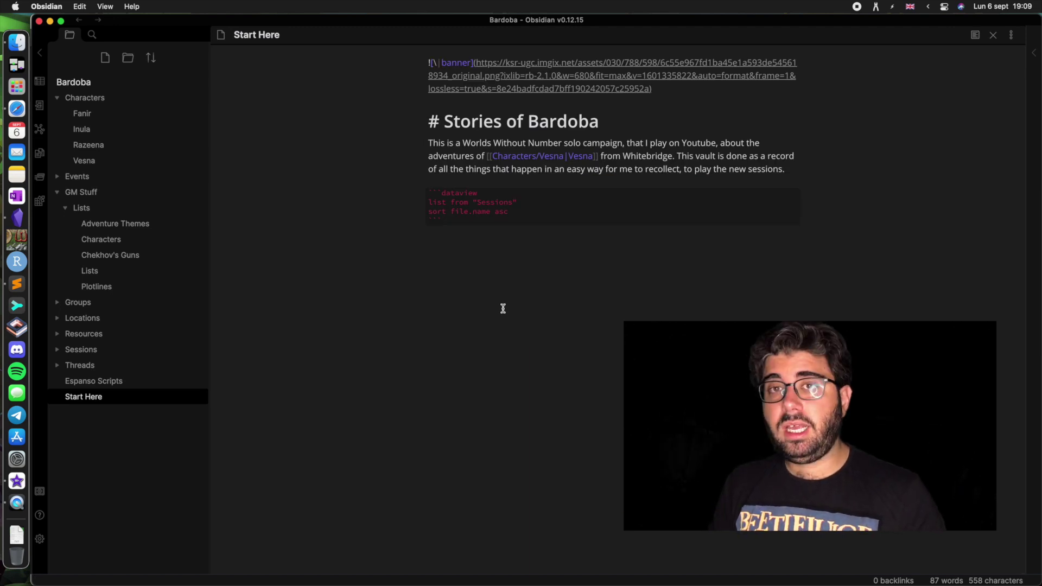
pyautogui.write(':')
pyautogui.write('f')
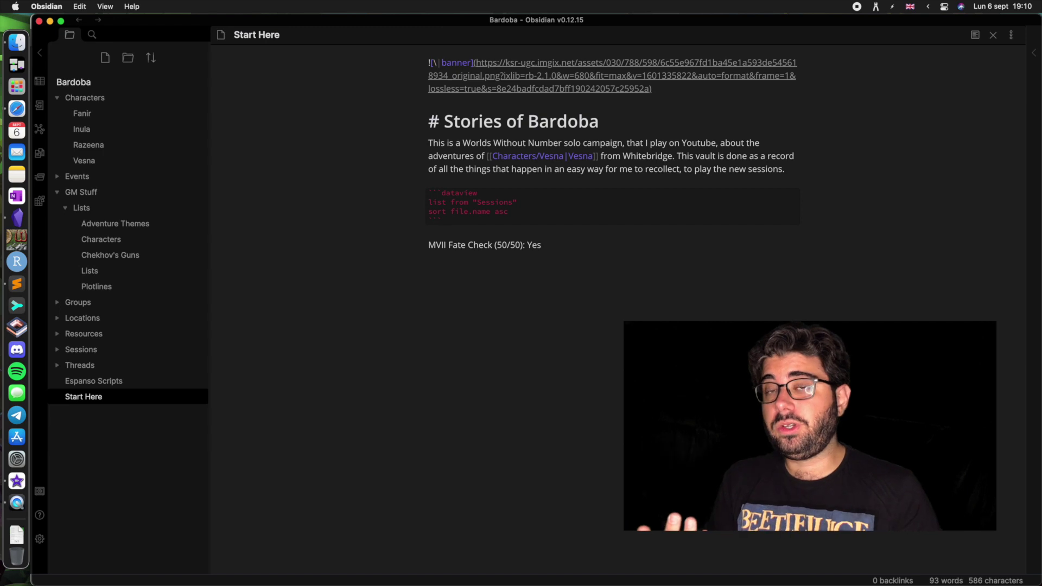
# Insert the number 5 in a new paragraph below the fate check line.
pyautogui.press('Return')
pyautogui.press('Return')
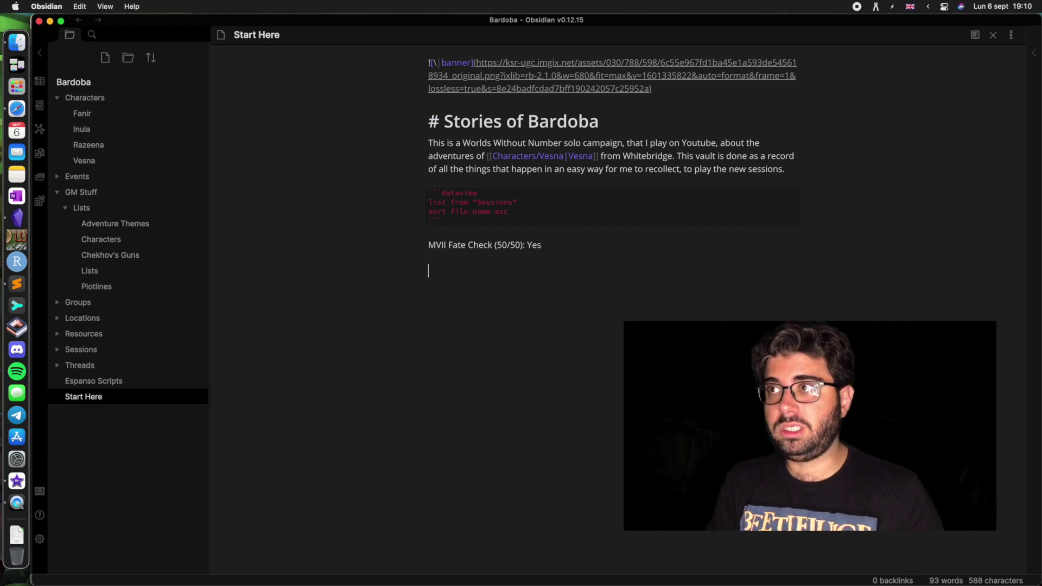
pyautogui.write('5')
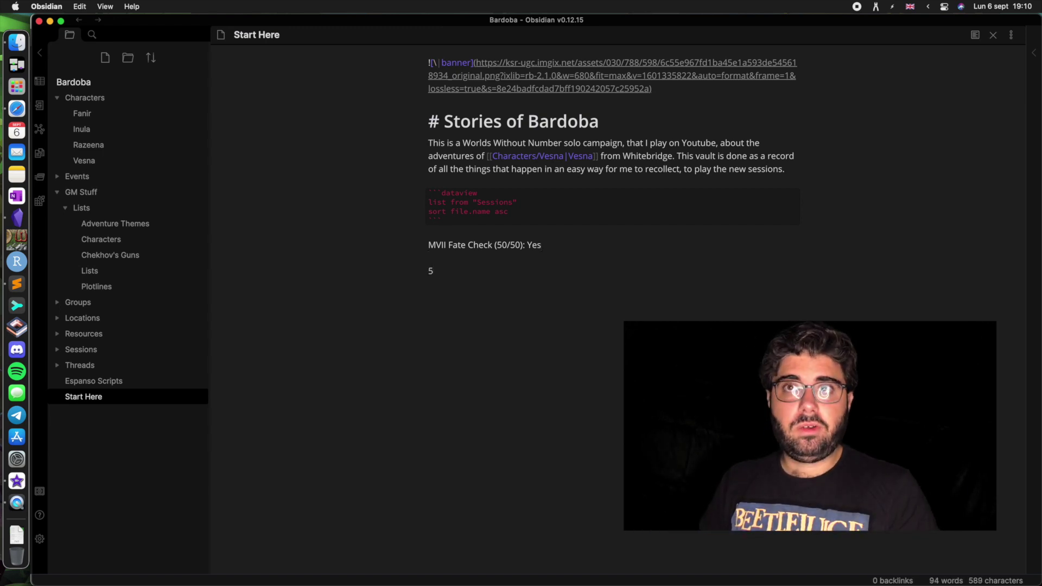
# Open the Espanso Scripts note in reading view and examine the NPC commands ":npclooks" and ":npcprofile".
pyautogui.click(148, 382)
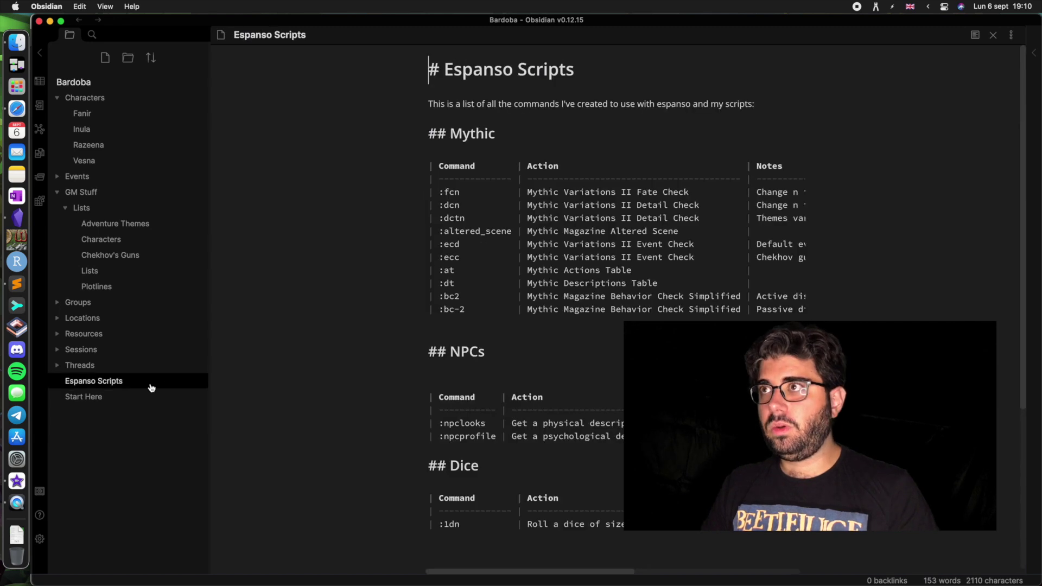
pyautogui.press('super+e')
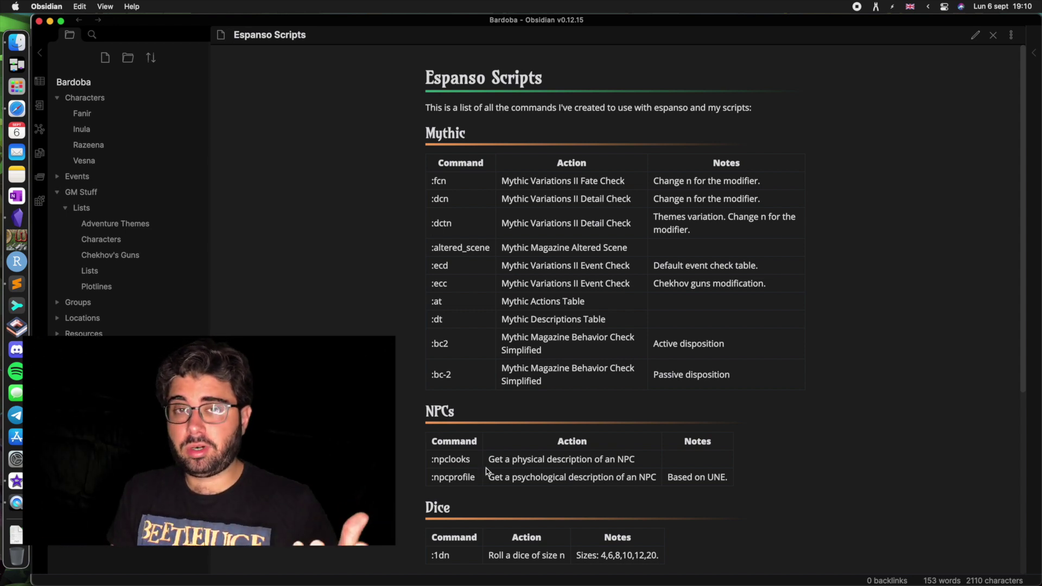
pyautogui.moveTo(491, 460); pyautogui.dragTo(650, 466)
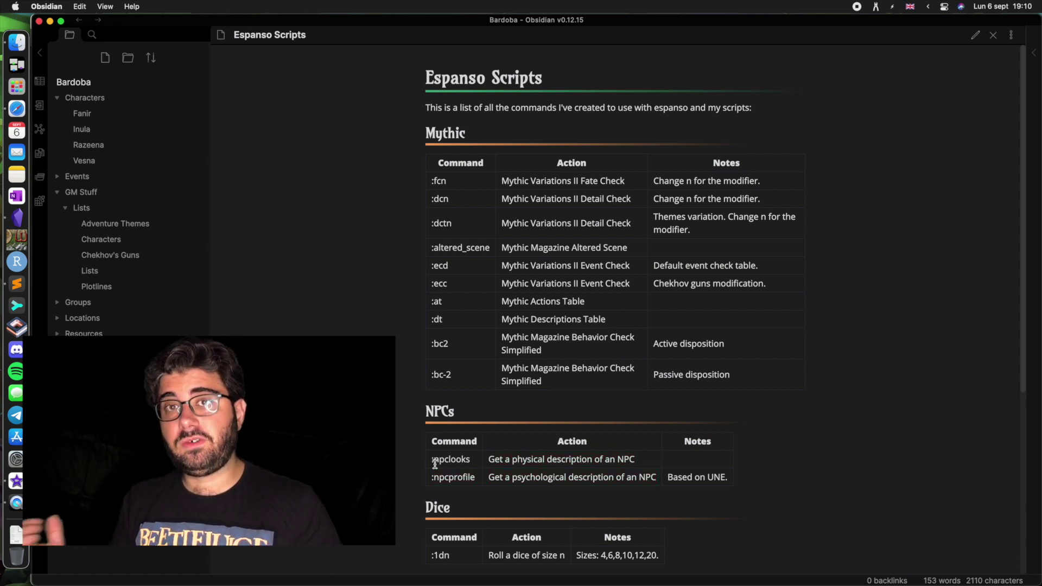
pyautogui.moveTo(433, 461); pyautogui.dragTo(476, 470)
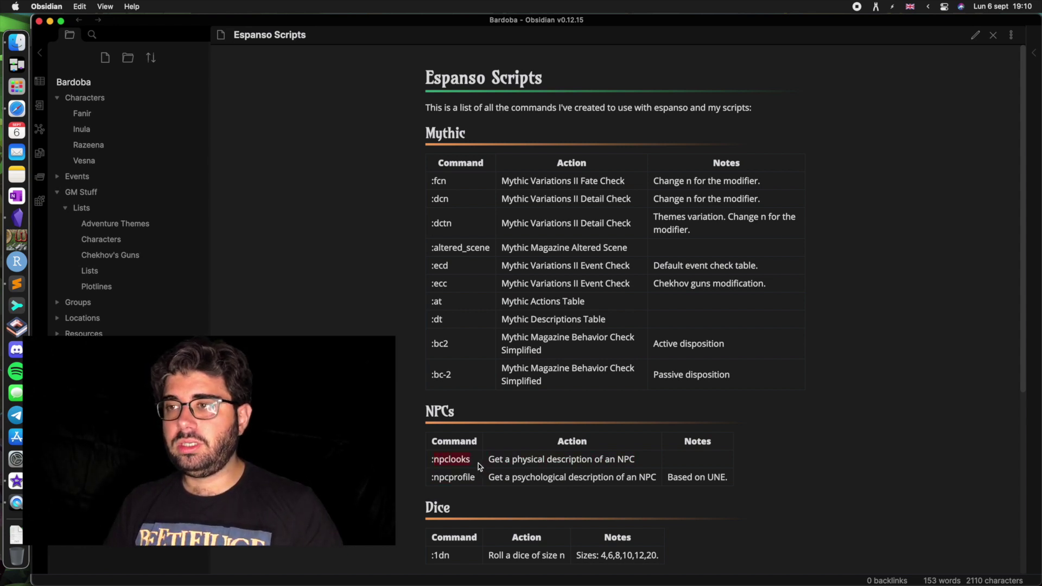
pyautogui.moveTo(432, 478); pyautogui.dragTo(483, 486)
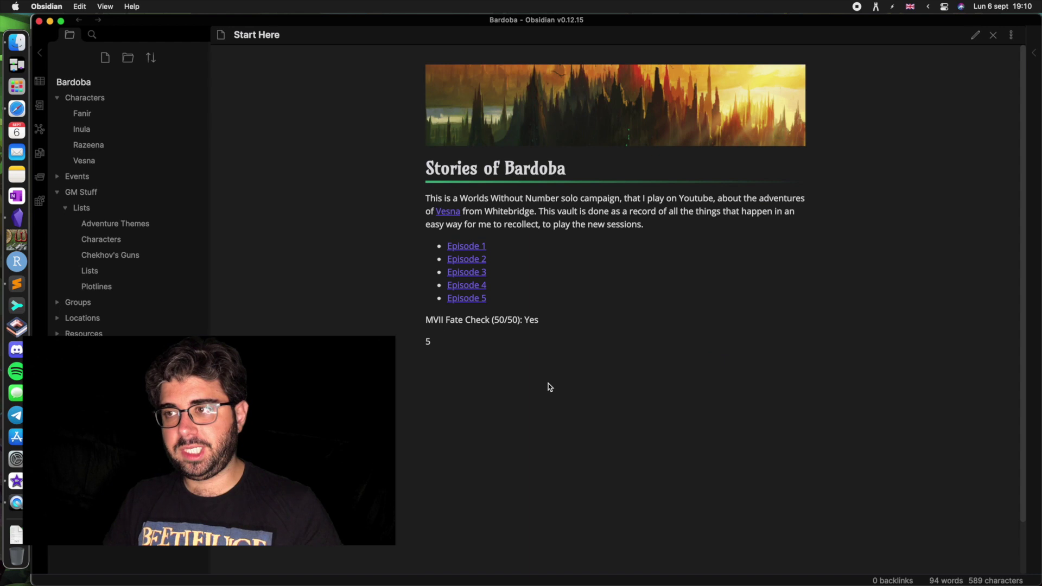
# Generate an NPC's physical description with ":npclooks" in a new paragraph at the end of Start Here, and return the note to reading view.
pyautogui.press('super+e')
pyautogui.press('Return')
pyautogui.press('Return')
pyautogui.write(':npcpro')
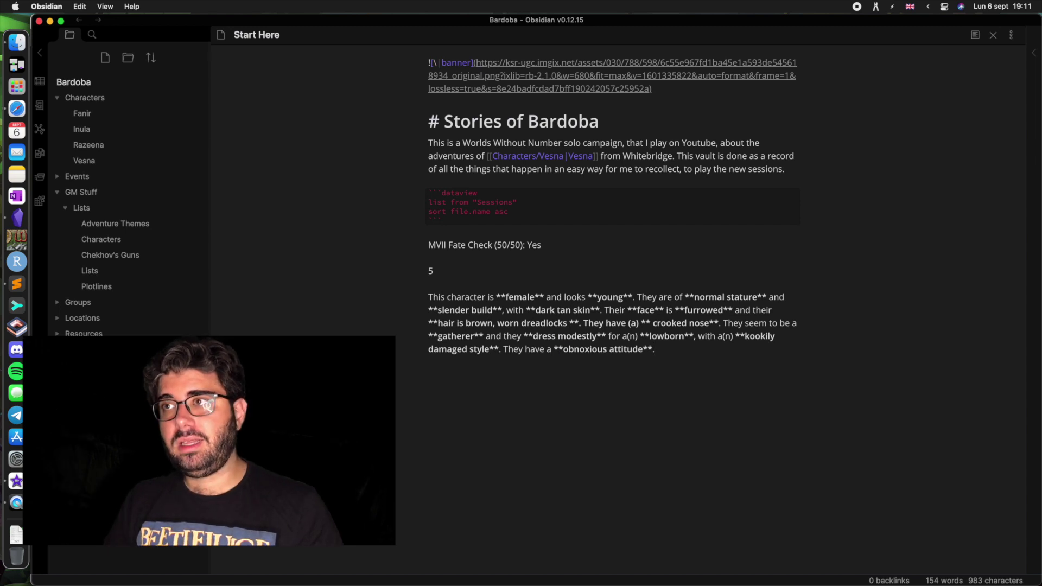
pyautogui.press('super+e')
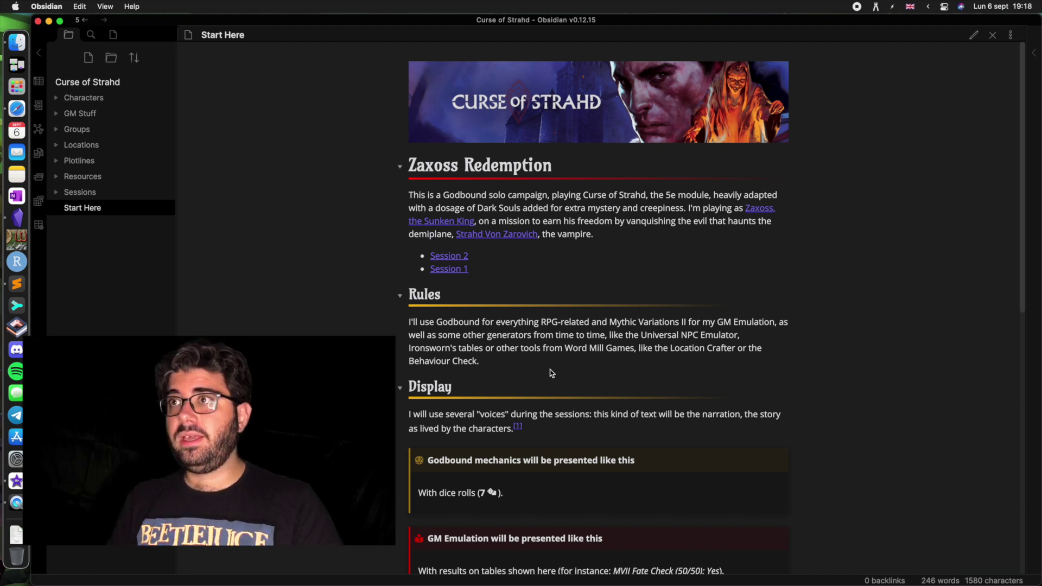
# Examine the Rules and Display sections of the Start Here note in the Curse of Strahd vault.
pyautogui.scroll(-6, 551, 373)
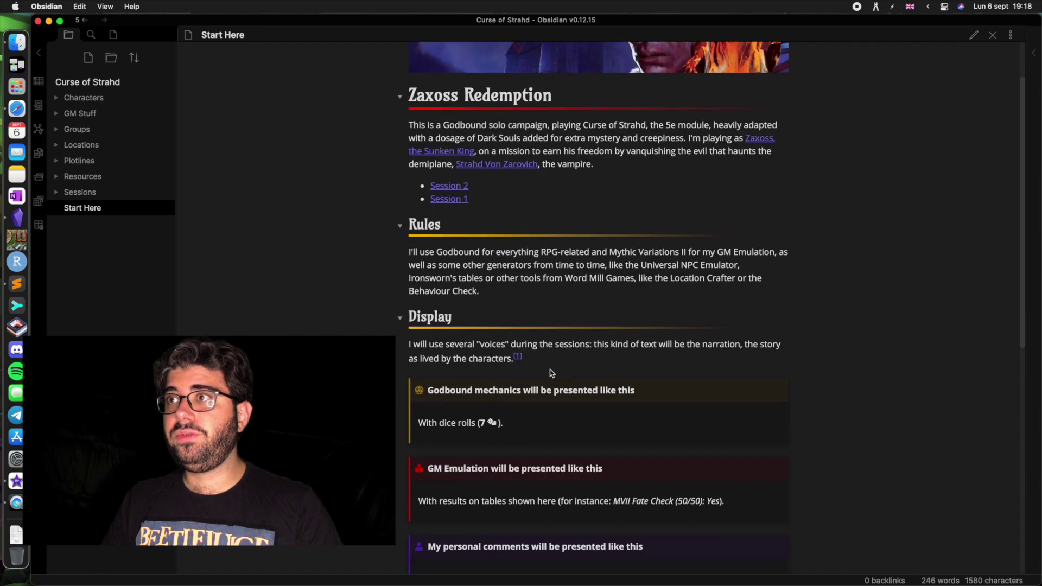